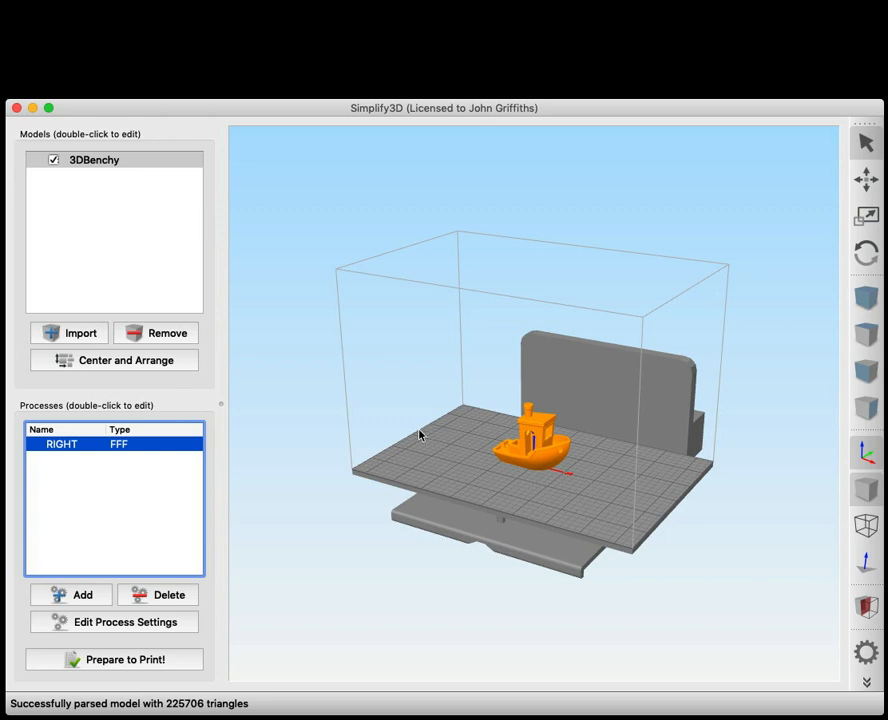
Step: Open the RIGHT process settings and check the print quality options, keeping Medium selected
left_click(136, 625)
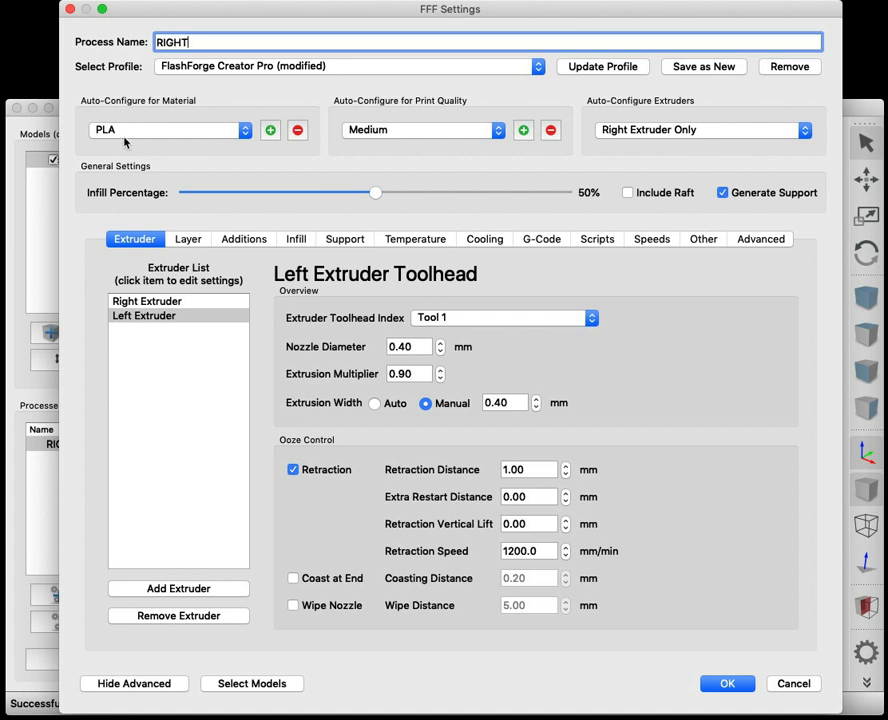
left_click(441, 135)
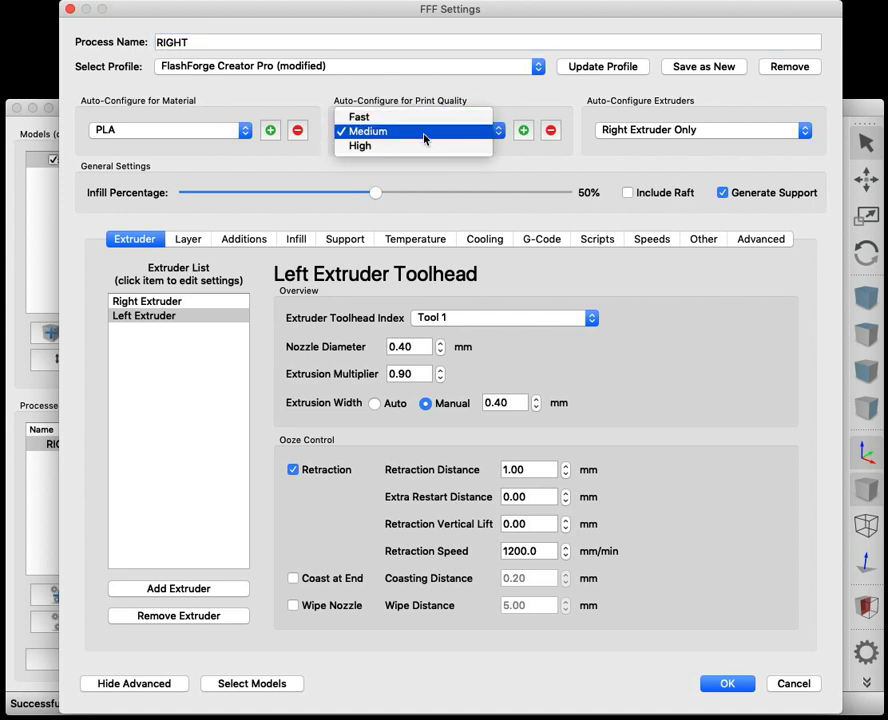
left_click(424, 138)
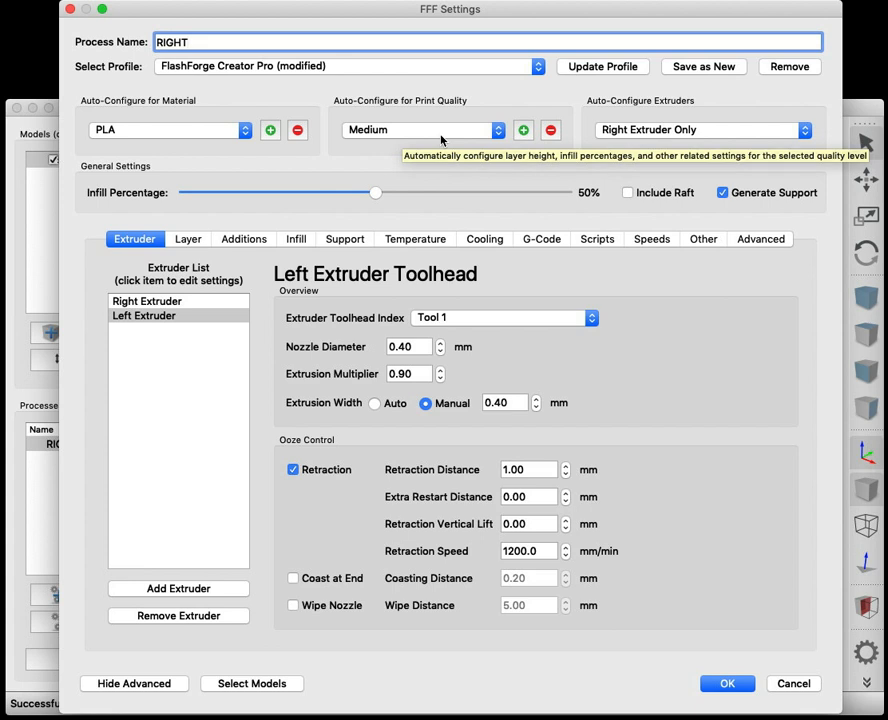
left_click(441, 139)
left_click(441, 135)
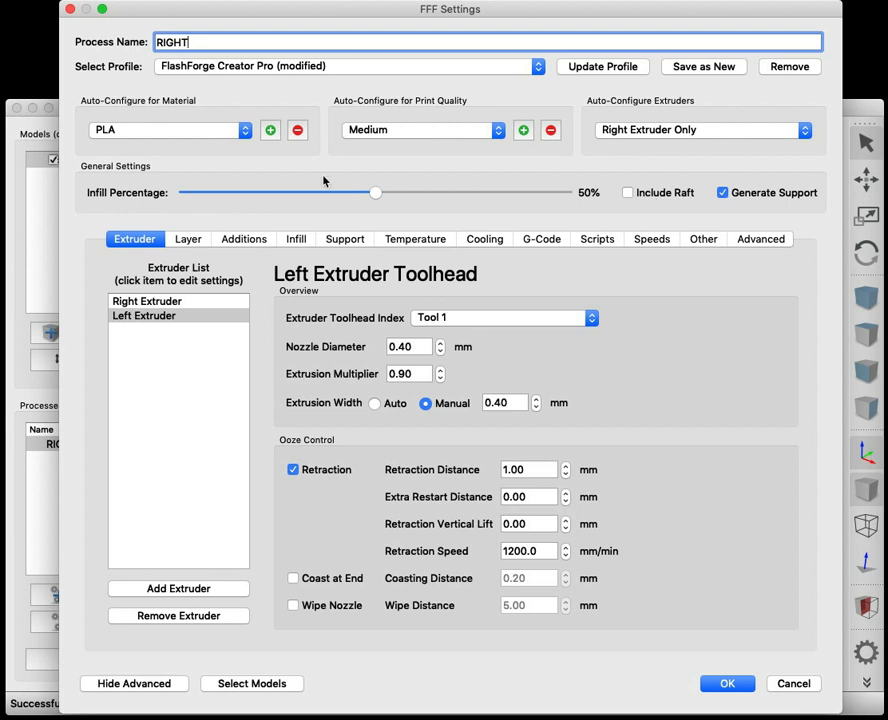
Step: Set the general infill percentage to 5%
mouse_move(375, 192)
left_mouse_down()
mouse_move(389, 193)
mouse_move(375, 194)
left_mouse_up()
mouse_move(375, 196)
left_mouse_down()
mouse_move(622, 213)
mouse_move(377, 213)
left_mouse_up()
left_click_drag(377, 215, 337, 206)
left_click_drag(226, 197, 206, 196)
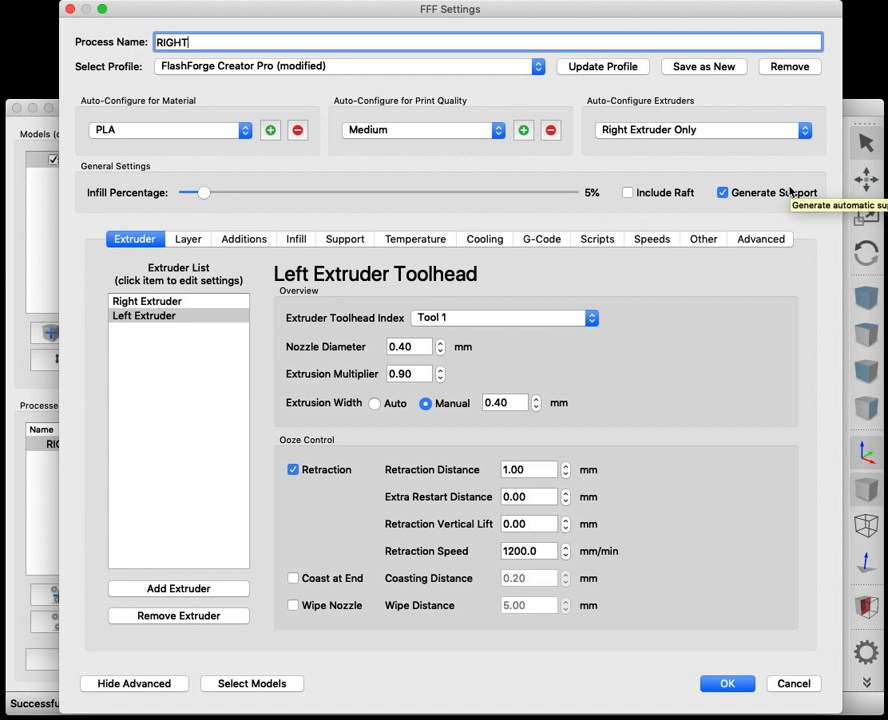
Step: Review the right extruder toolhead settings, then the layer, additions and infill settings
left_click(182, 301)
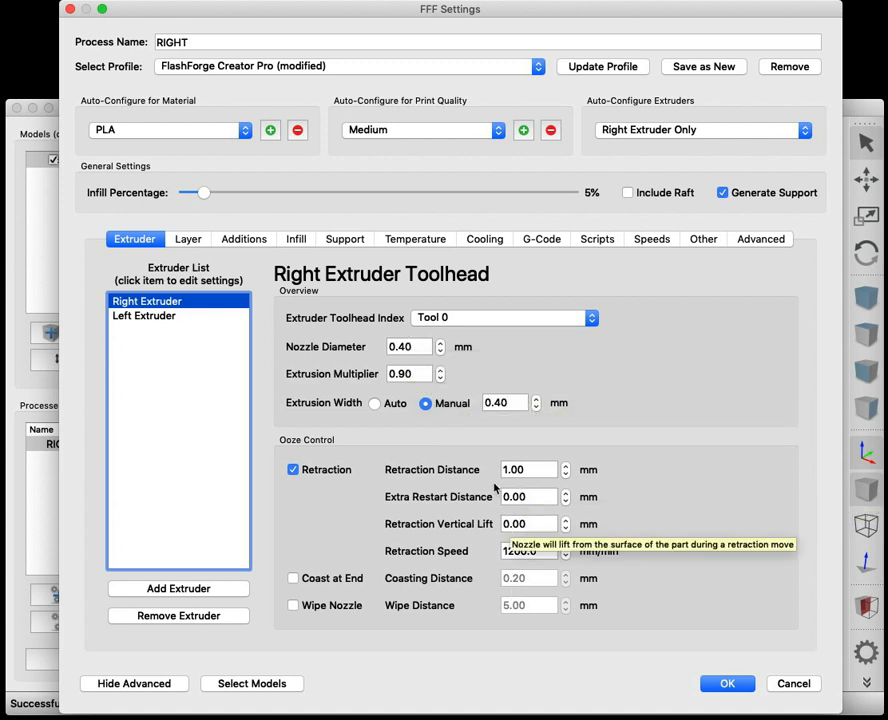
left_click(190, 240)
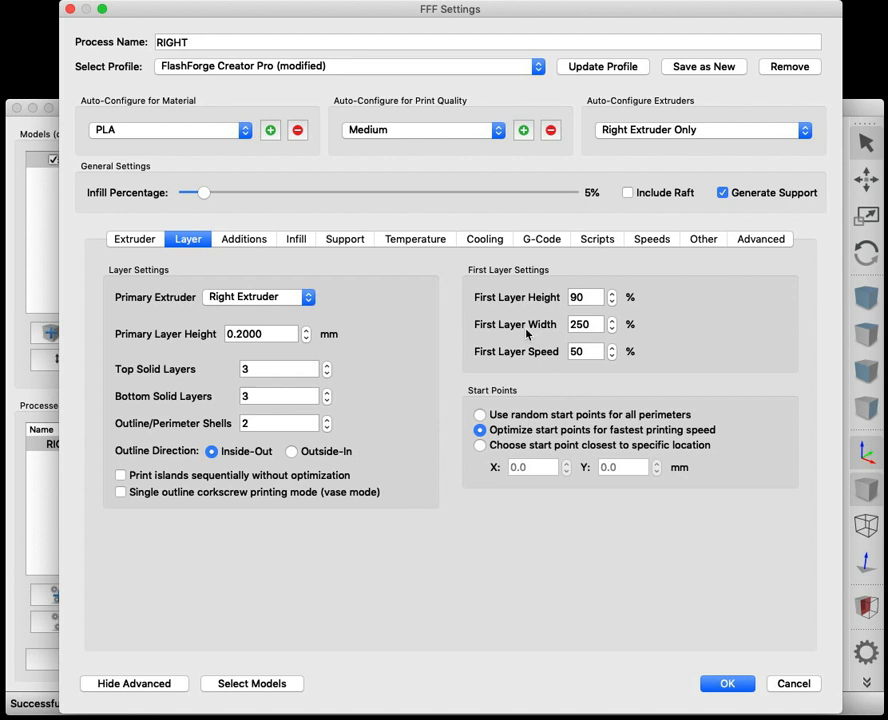
left_click(567, 325)
left_click(241, 241)
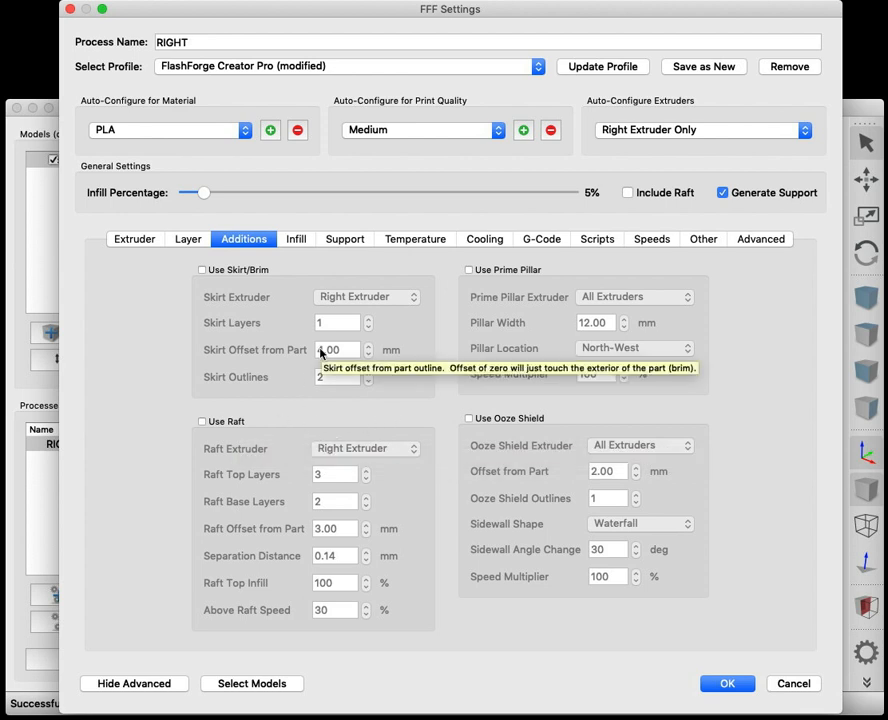
left_click(298, 240)
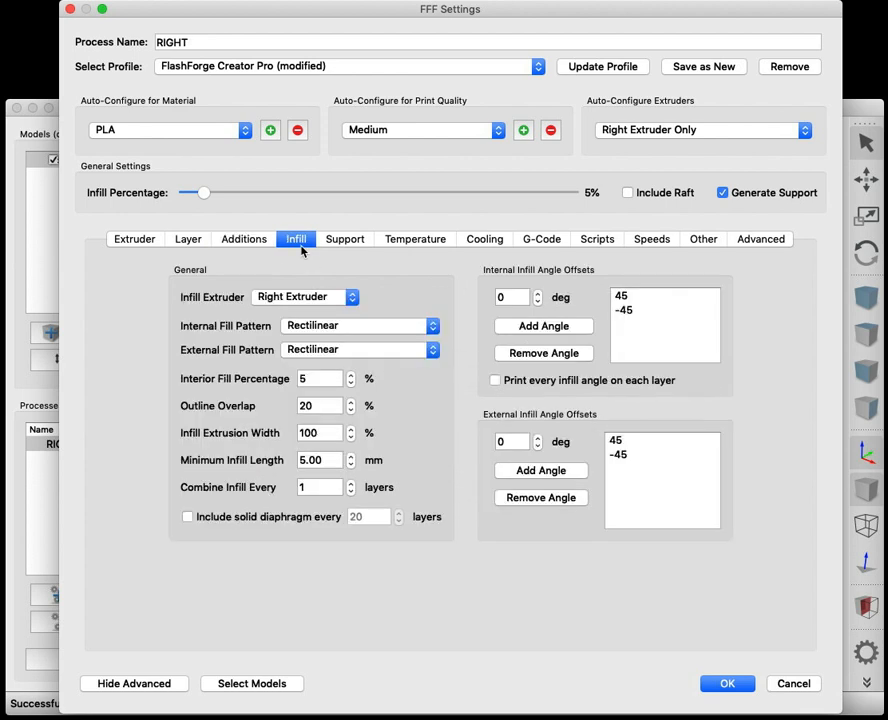
Step: Turn support generation off and back on while viewing the support settings
left_click(339, 240)
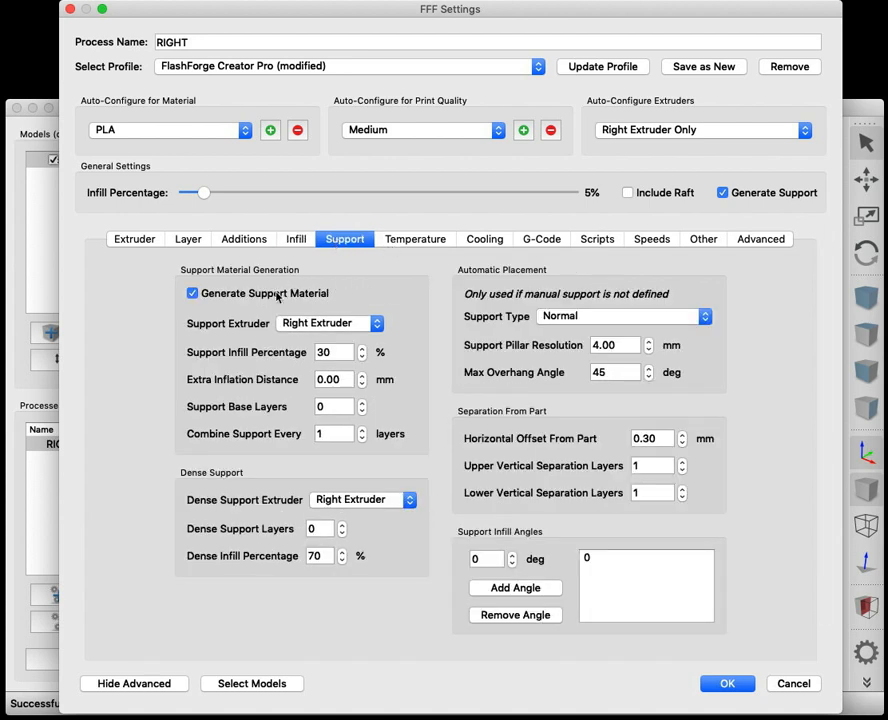
left_click(788, 194)
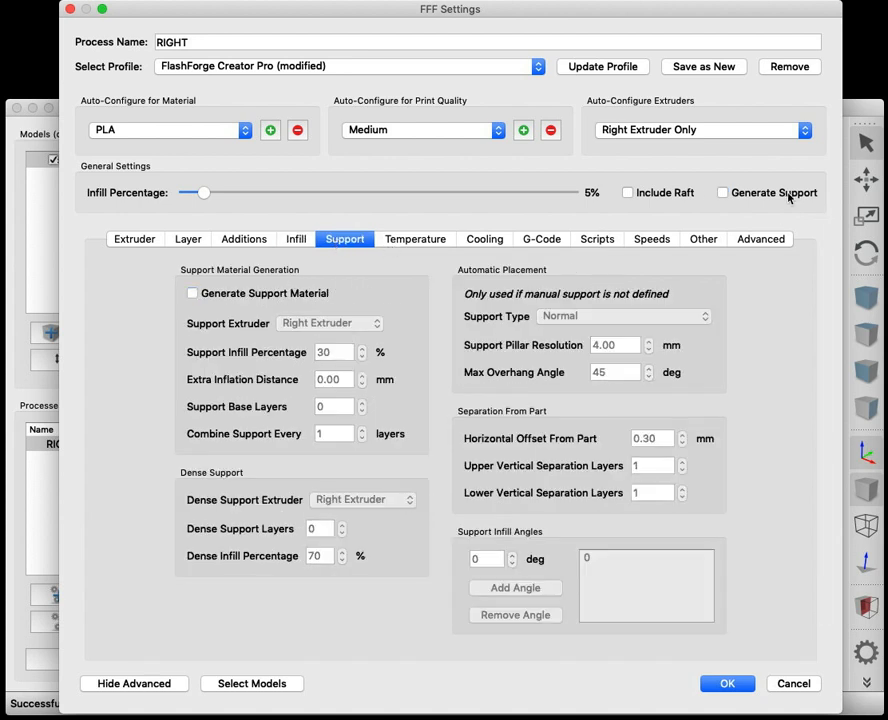
left_click(788, 196)
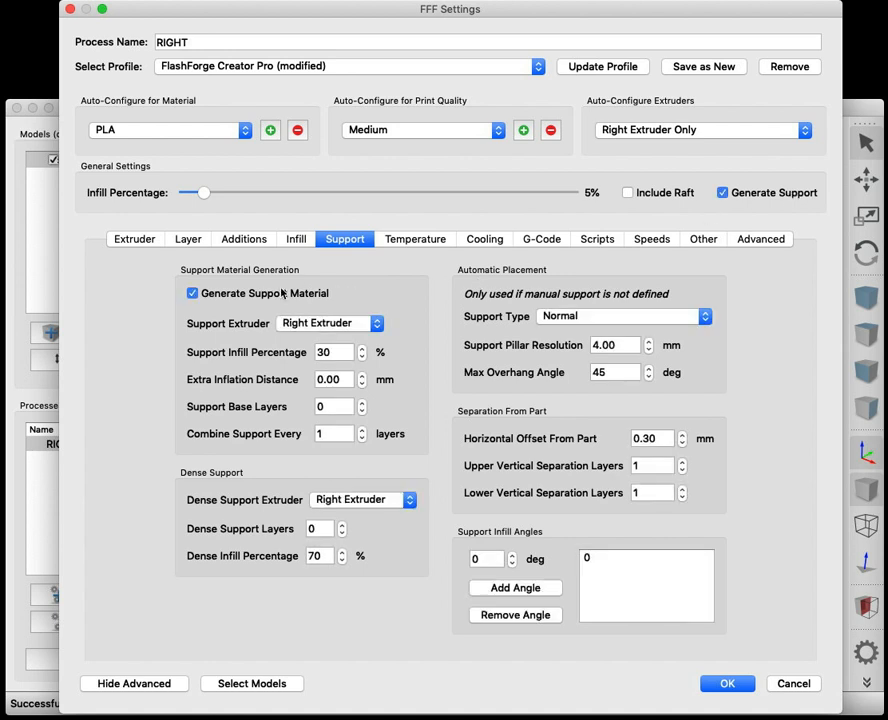
Step: Add a 200 °C setpoint for layer 1 to the heated build platform and remove it again
left_click(433, 244)
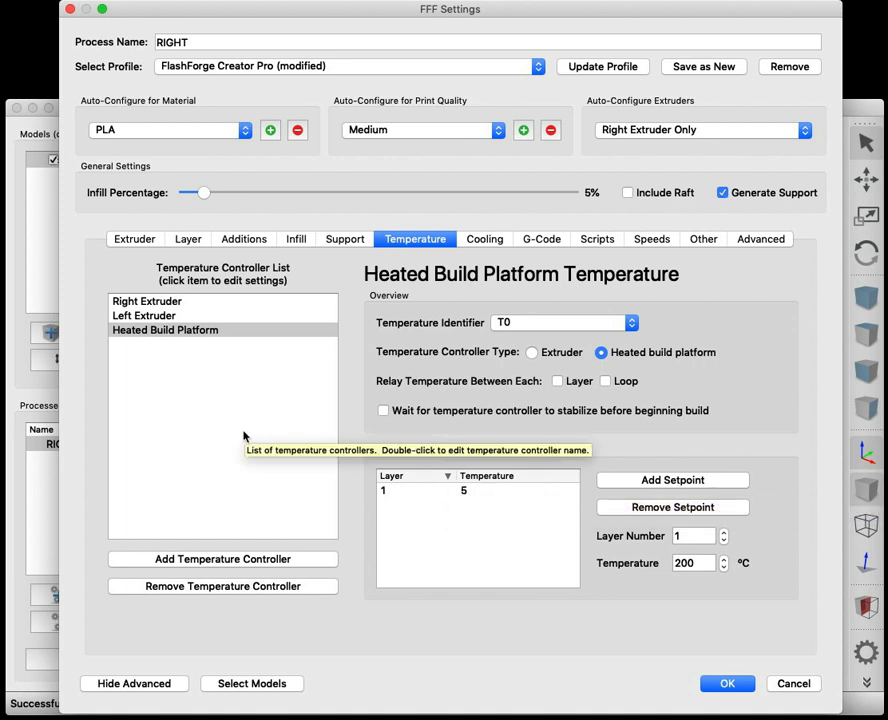
left_click(463, 492)
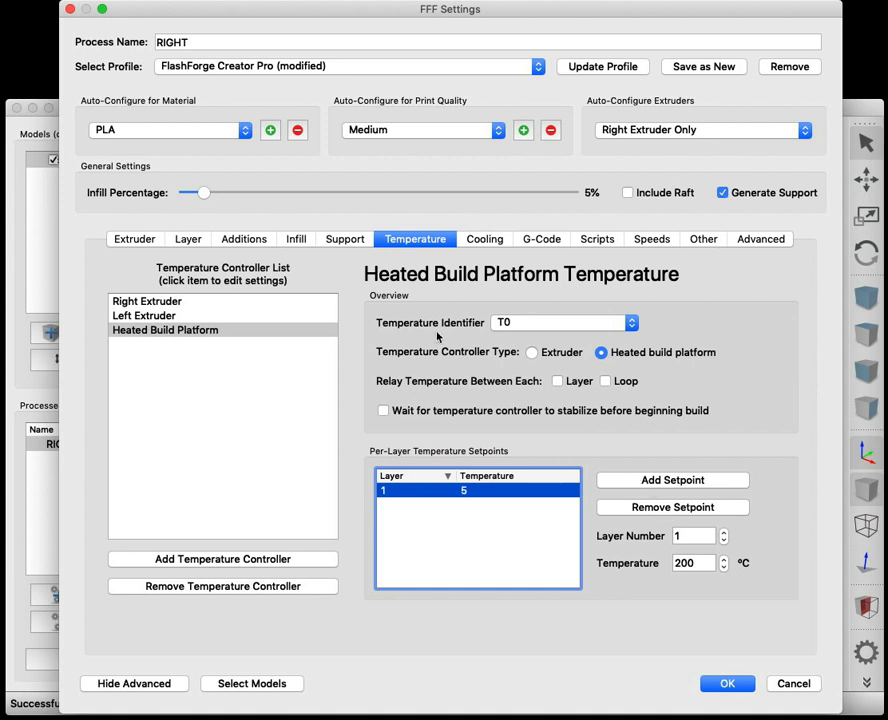
left_click(657, 487)
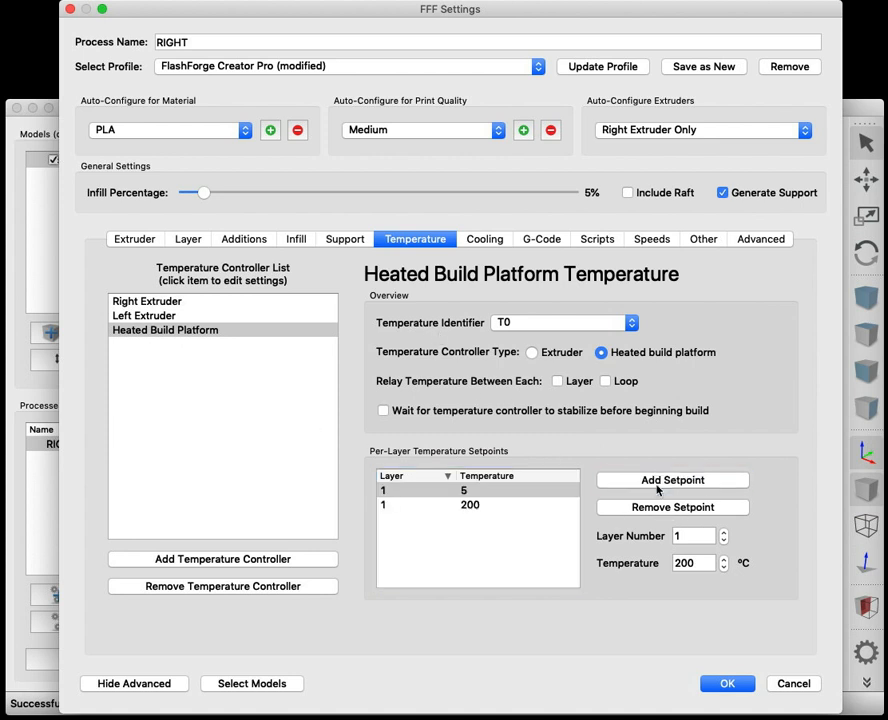
left_click(486, 491)
left_click(479, 506)
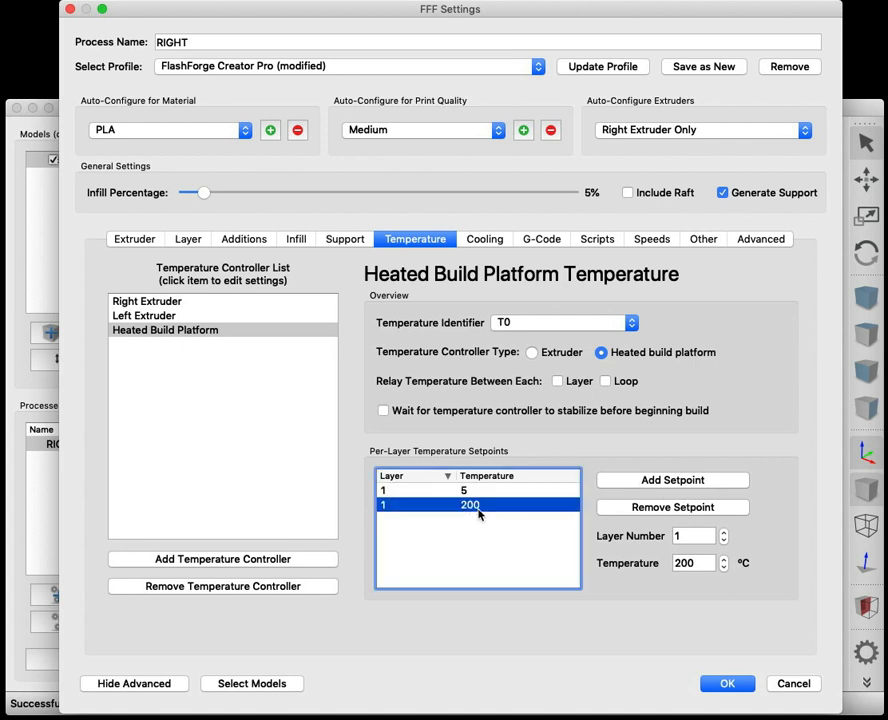
left_click(638, 507)
left_click(545, 491)
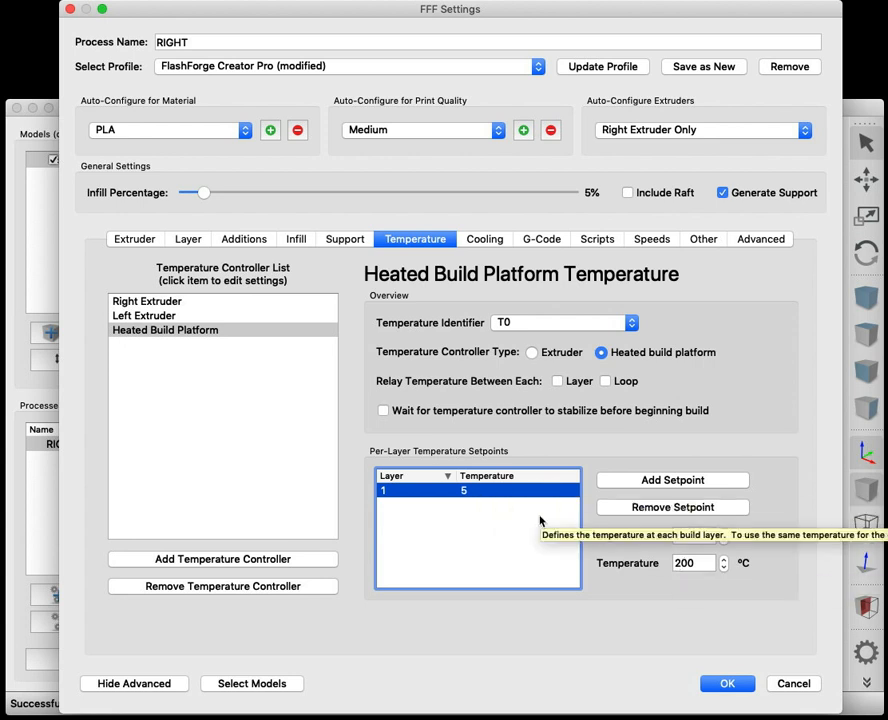
Step: Try 100 °C as the heated build platform's layer 1 temperature, and set it back to 5 °C
double_click(493, 491)
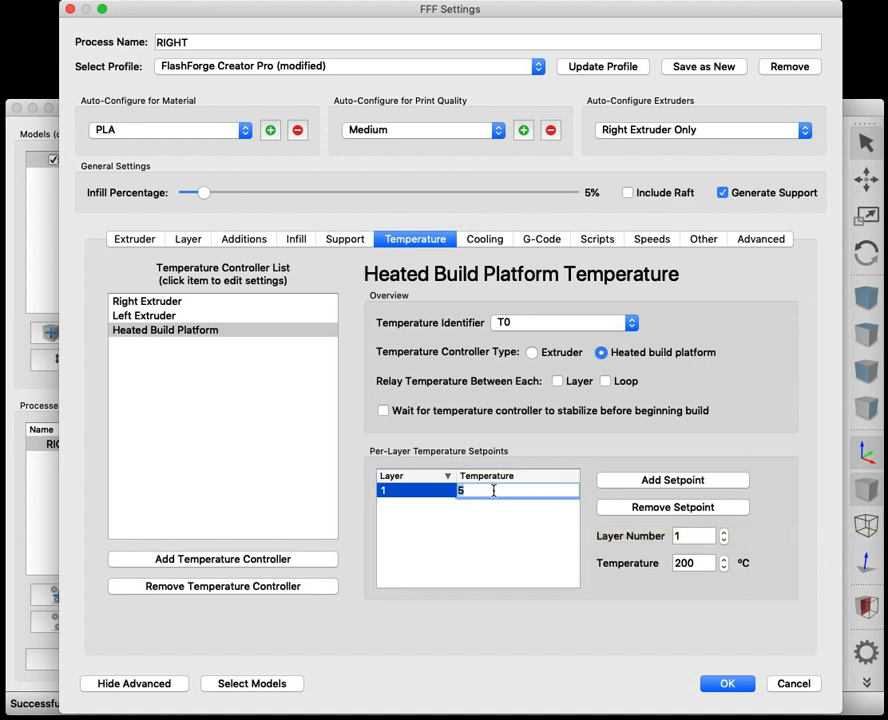
type("100")
key("BackSpace")
key("BackSpace")
key("BackSpace")
type("5")
key("Return")
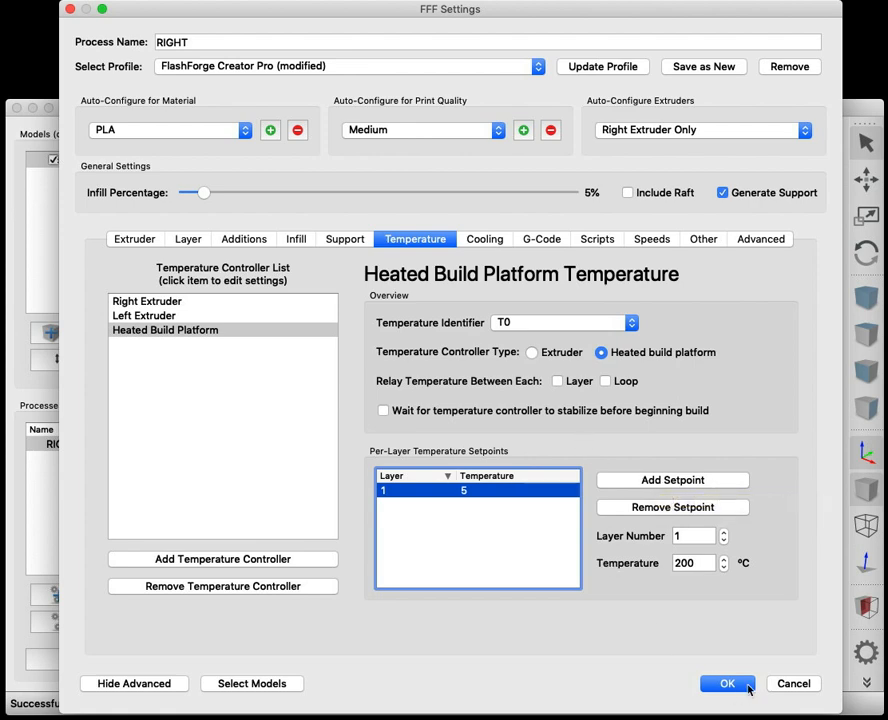
left_click(482, 243)
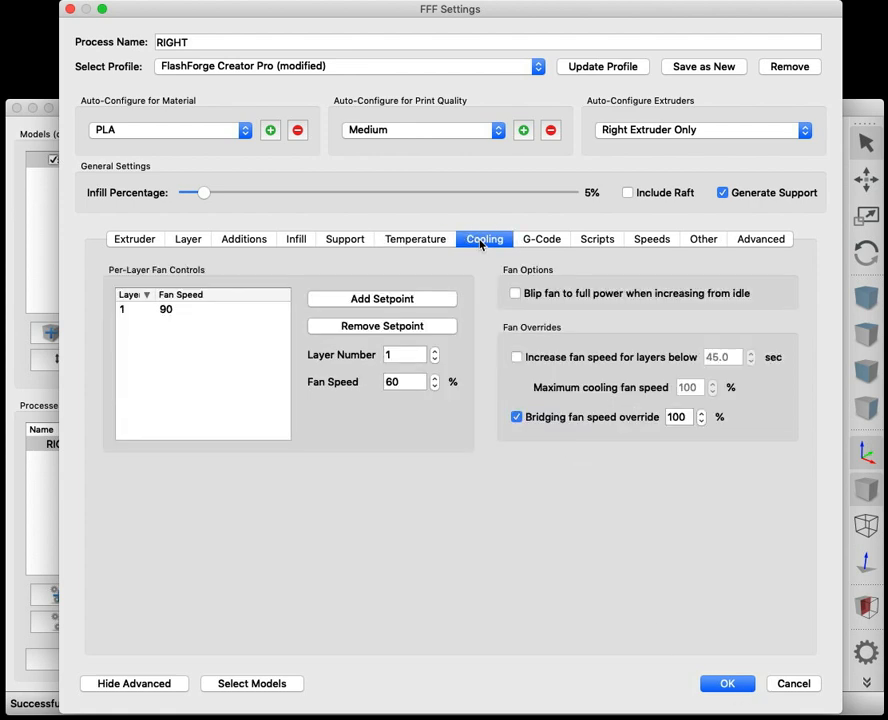
left_click(552, 241)
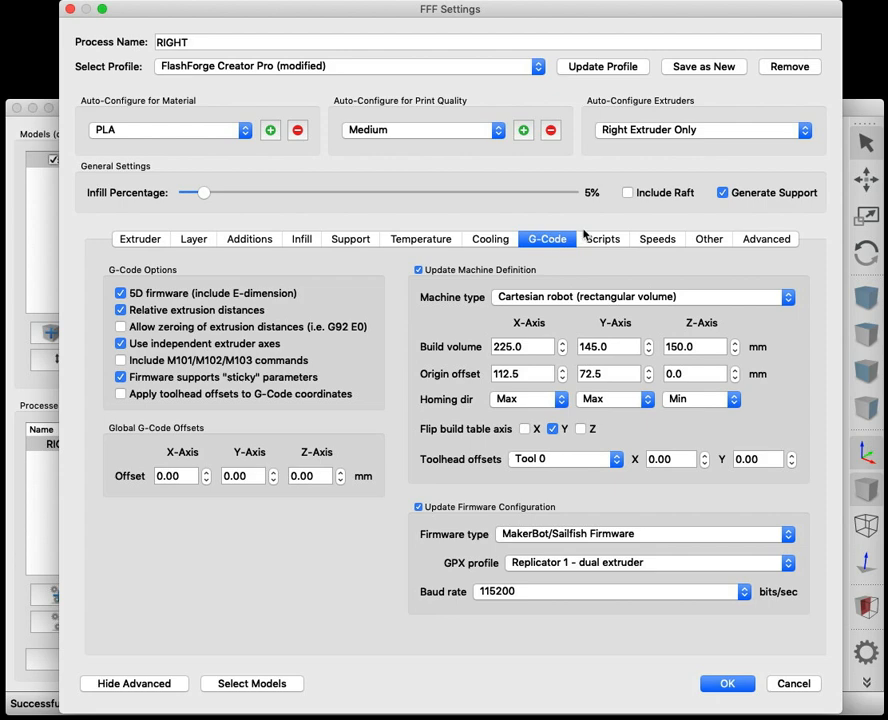
left_click(597, 240)
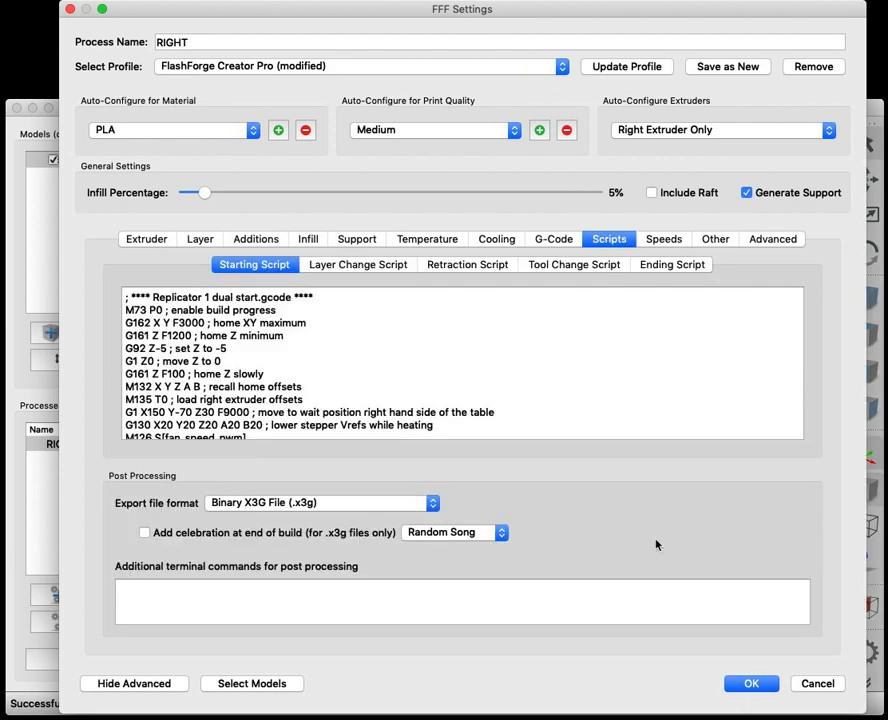
left_click(346, 240)
Step: Examine the temperature setpoints of the right and left extruders
left_click(424, 240)
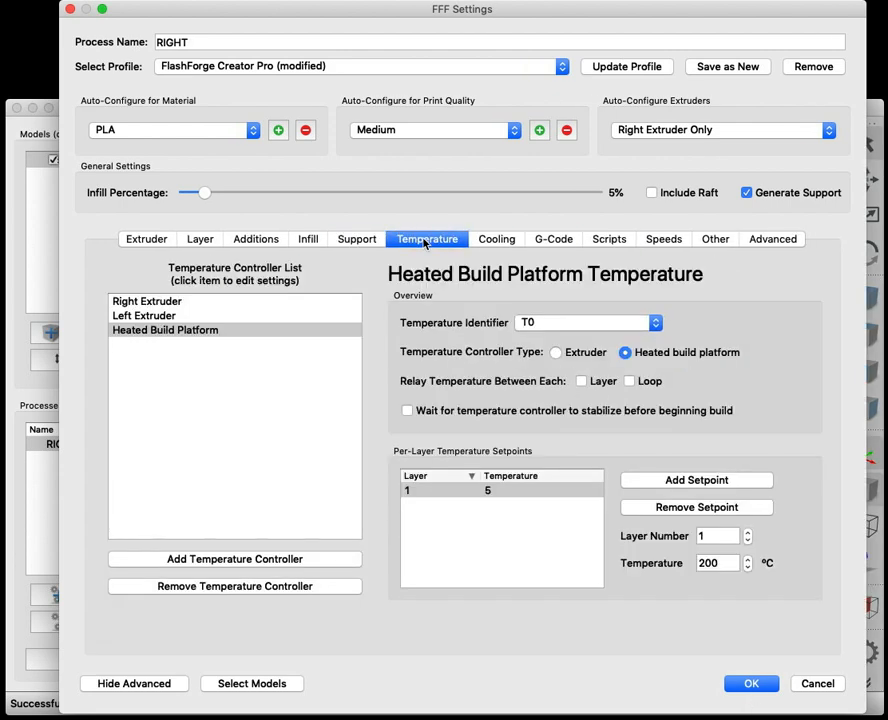
left_click(190, 302)
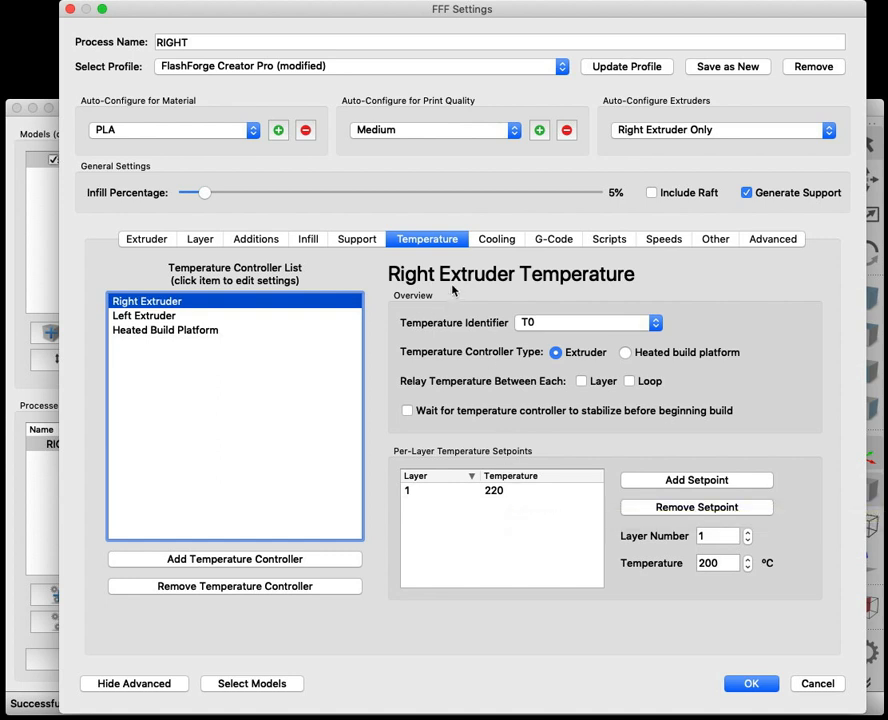
left_click(219, 322)
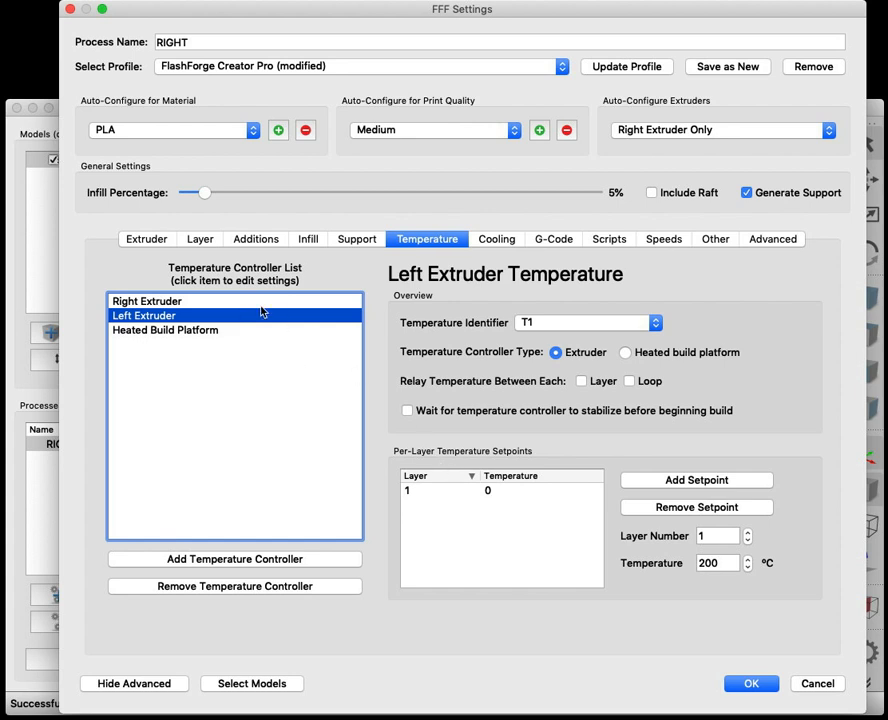
left_click(261, 305)
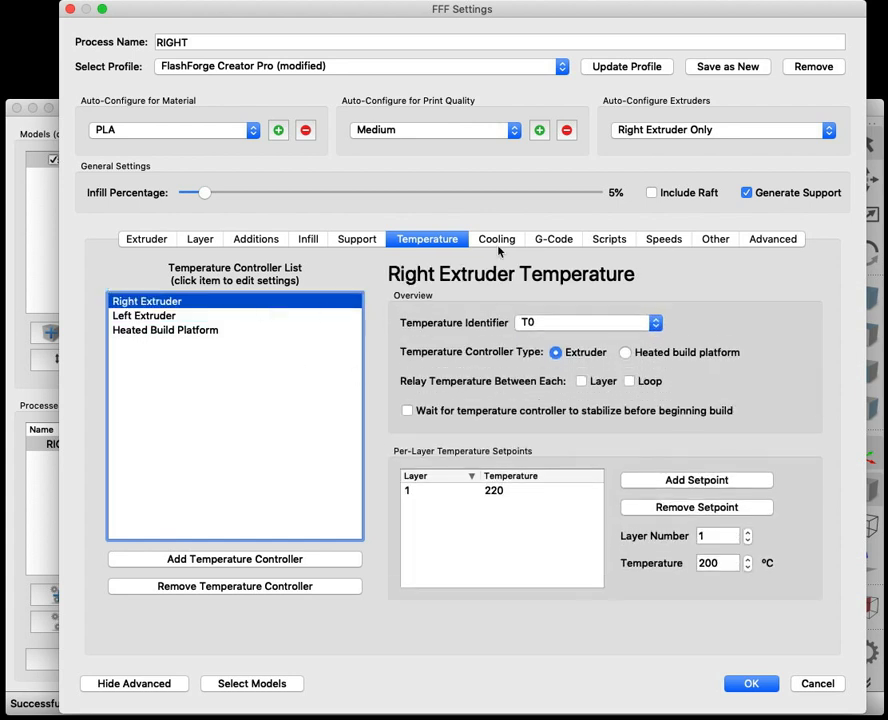
Step: Examine the fan controls and overrides, the G-code machine and firmware configuration, and the full starting script
left_click(500, 244)
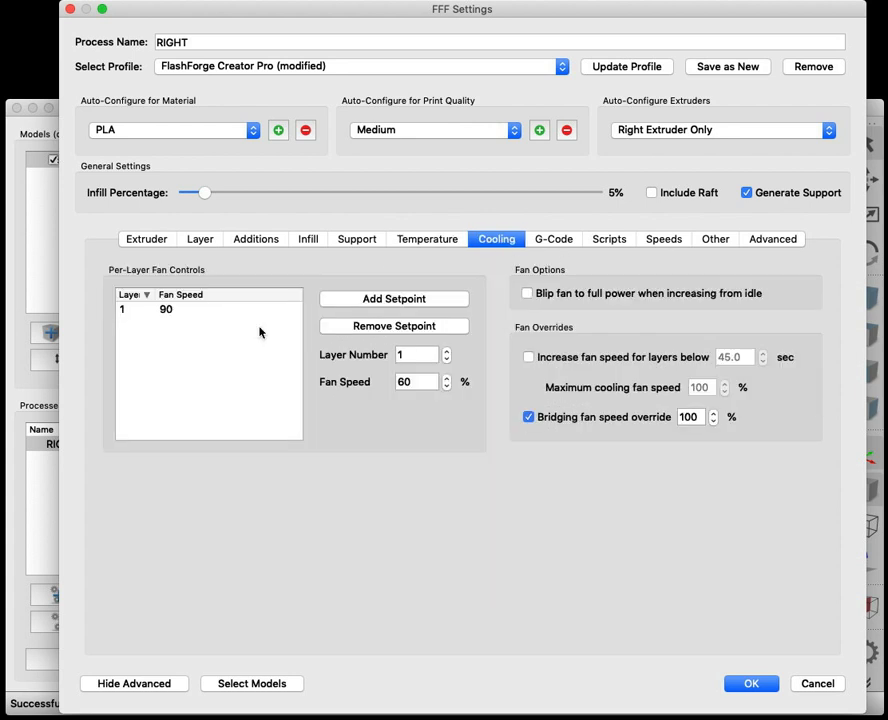
left_click(221, 318)
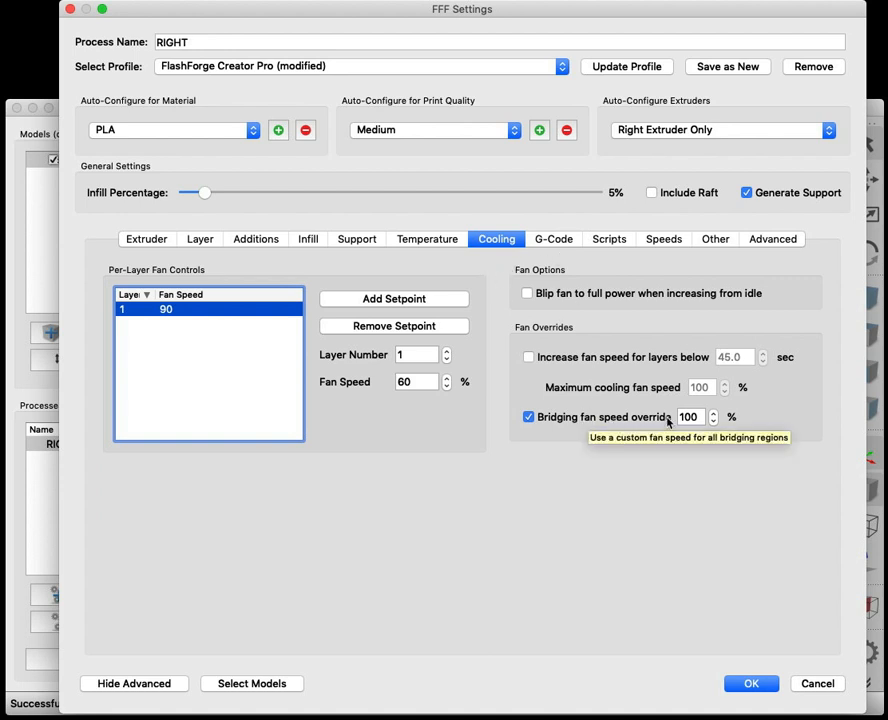
left_click(557, 240)
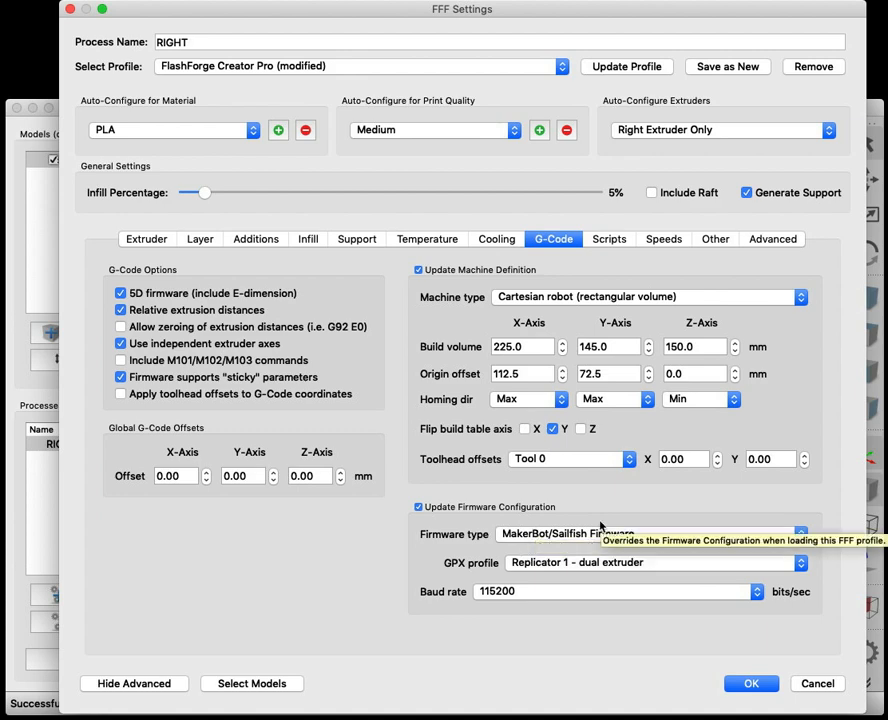
left_click(609, 240)
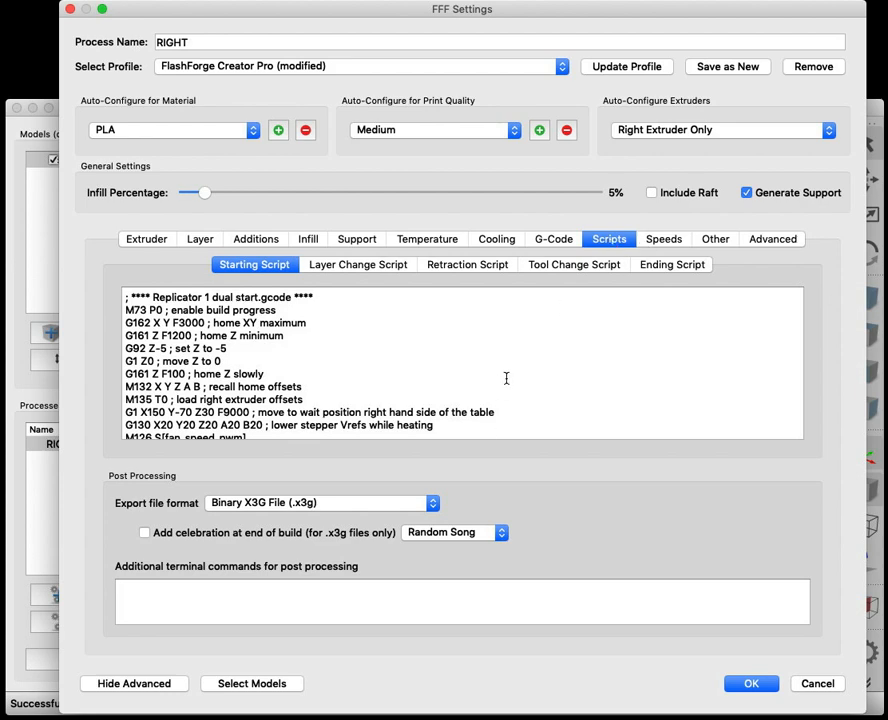
scroll(507, 369, "down", 10)
scroll(507, 369, "up", 10)
scroll(507, 369, "up", 2)
Step: Set the default printing speed to 3200 mm/min
left_click(663, 246)
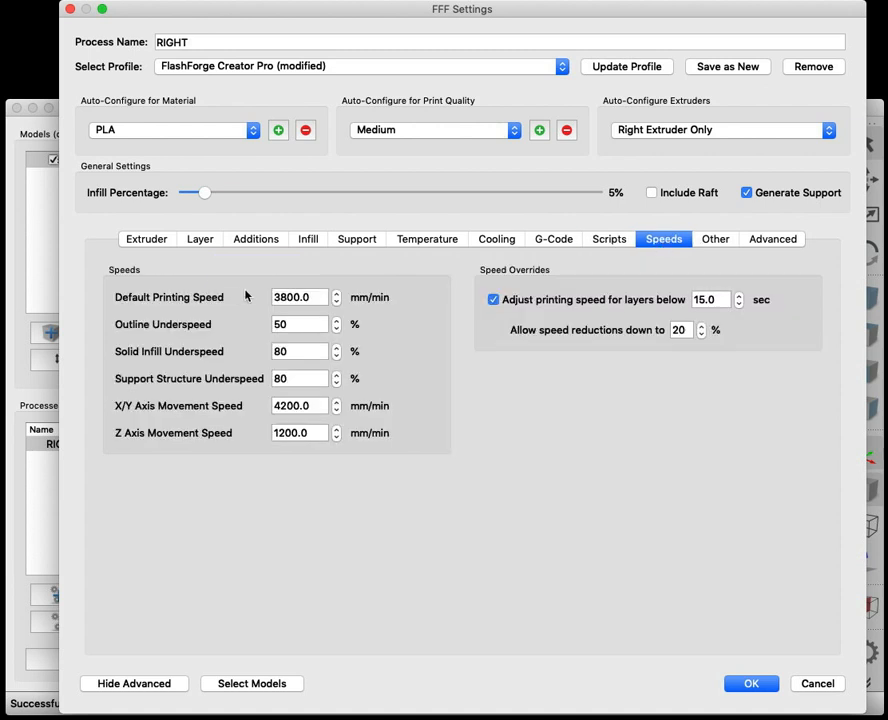
left_click(286, 298)
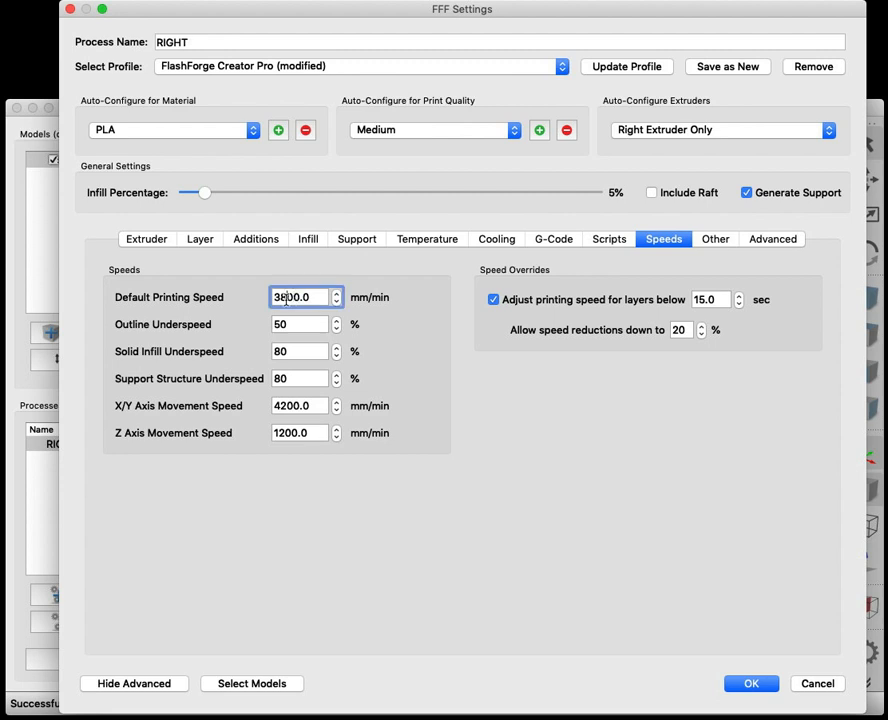
key("BackSpace")
type("2")
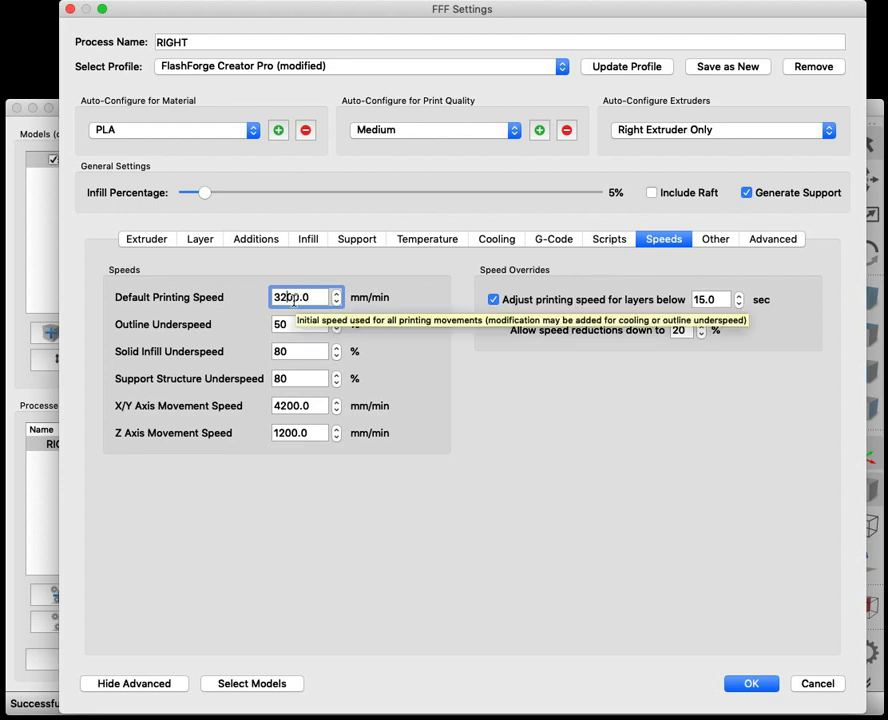
Step: Restore the default printing speed to 3800 mm/min
key("Left")
key("Right")
key("Left")
key("Left")
key("Right")
key("Right")
key("BackSpace")
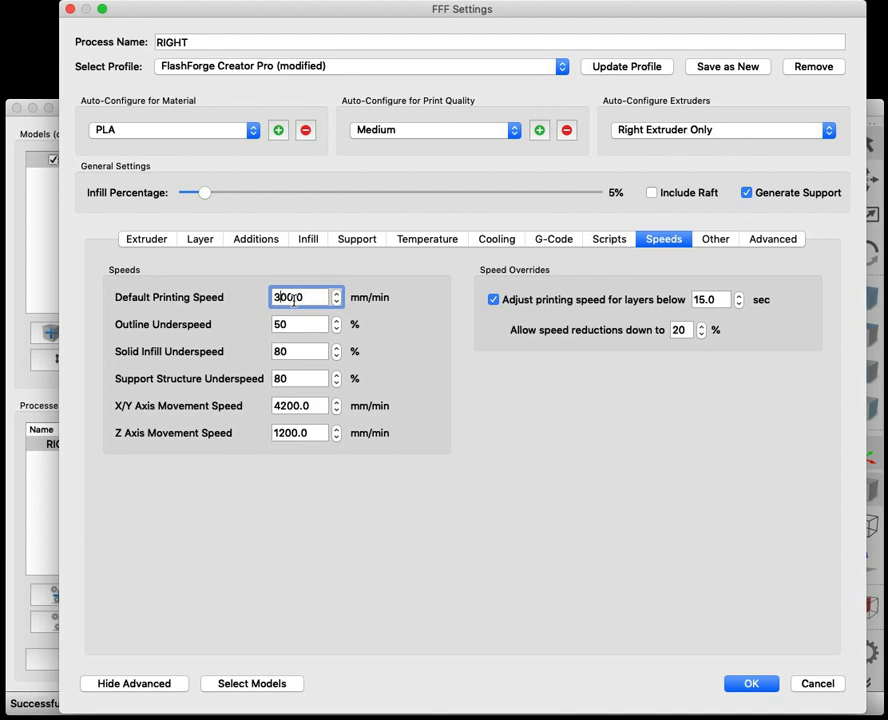
type("8")
key("BackSpace")
type("2")
key("BackSpace")
type("8")
key("Right")
left_click(430, 307)
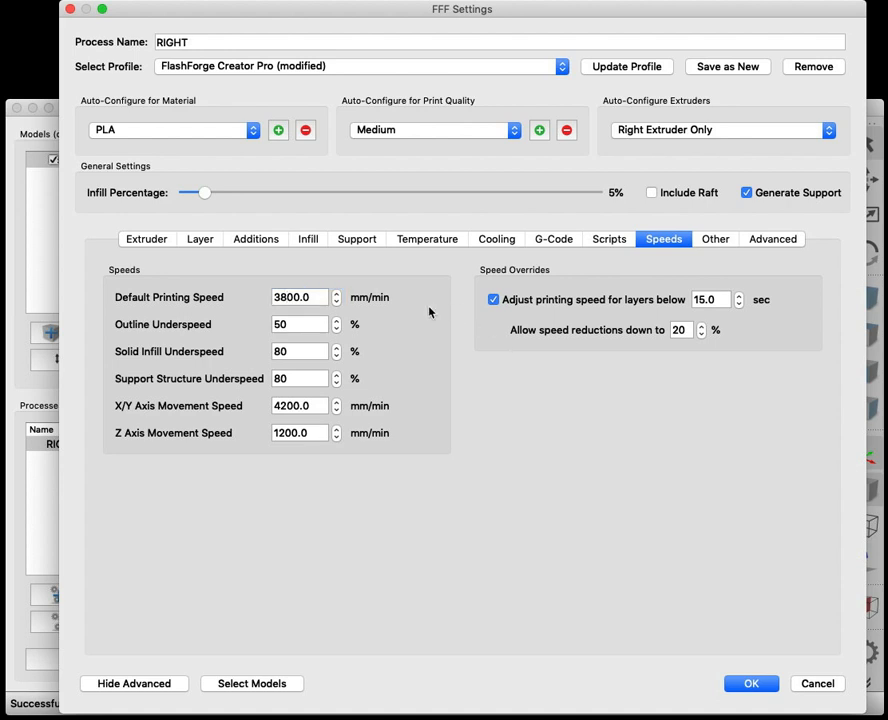
Step: Examine the bridging, filament and tool change settings, the advanced thin wall and ooze control behaviour, and the right extruder's toolhead settings
left_click(718, 242)
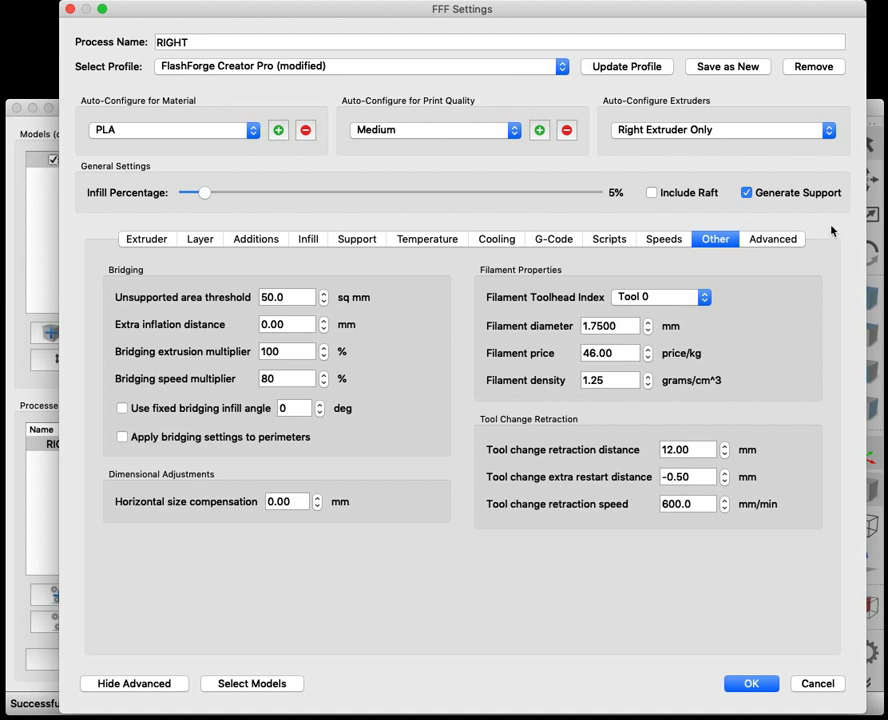
left_click(771, 241)
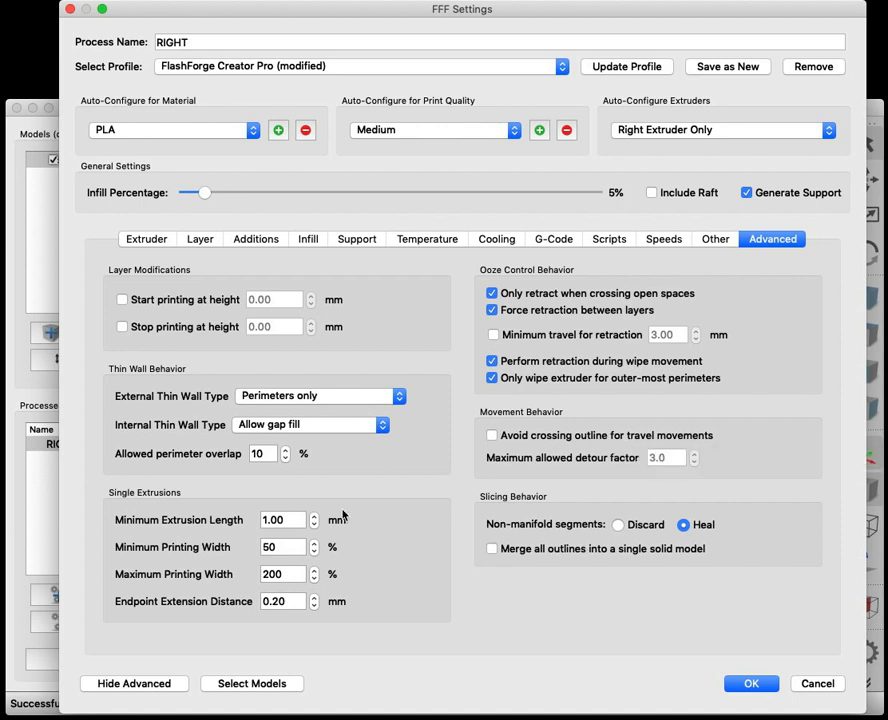
left_click(148, 239)
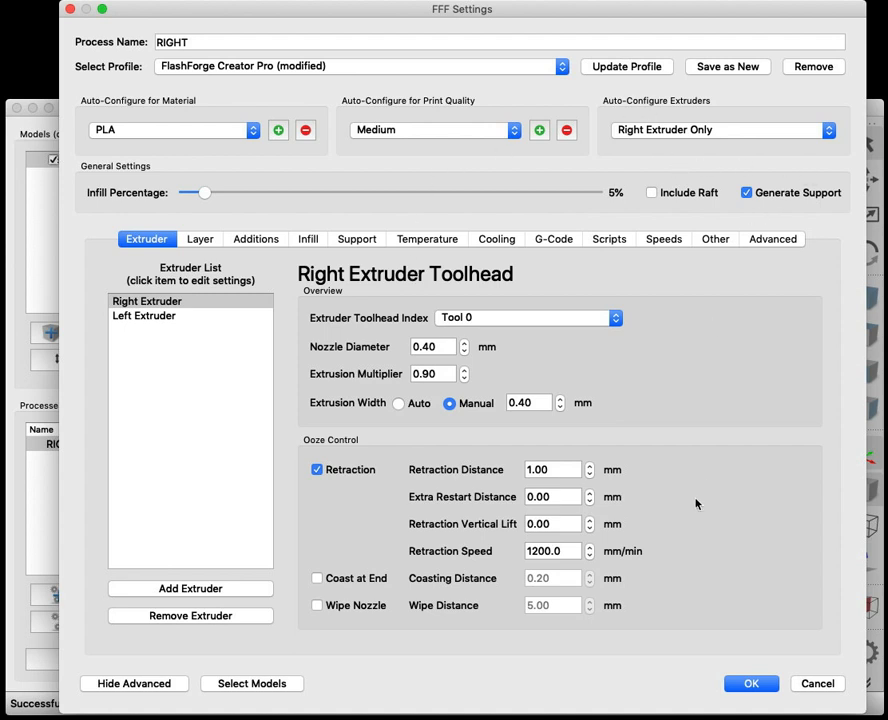
Step: Review the material presets and the temperature settings of both extruders and the heated build platform, and close the process settings without saving
left_click(192, 133)
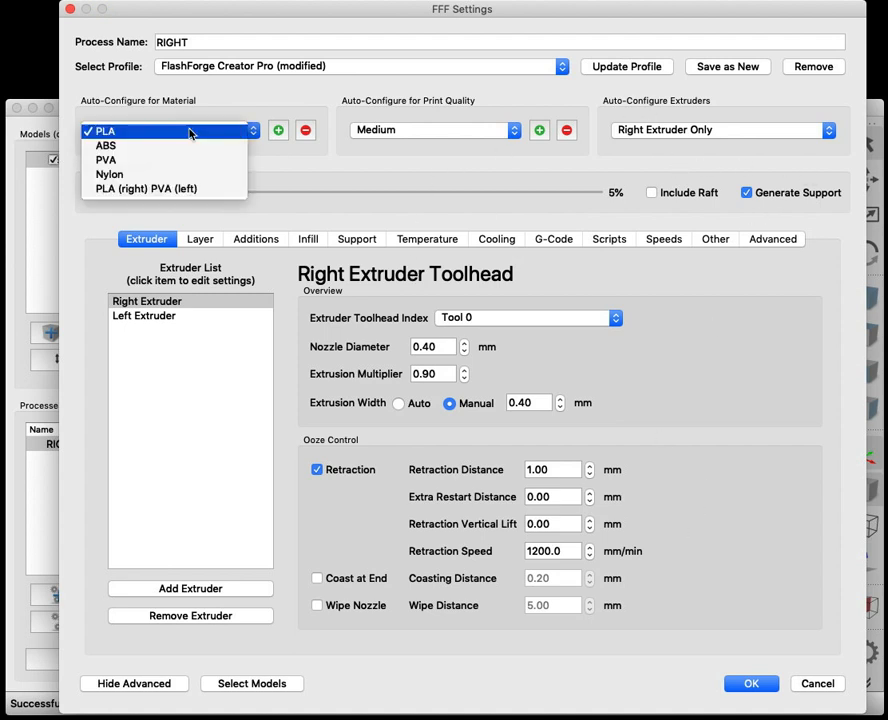
left_click(226, 134)
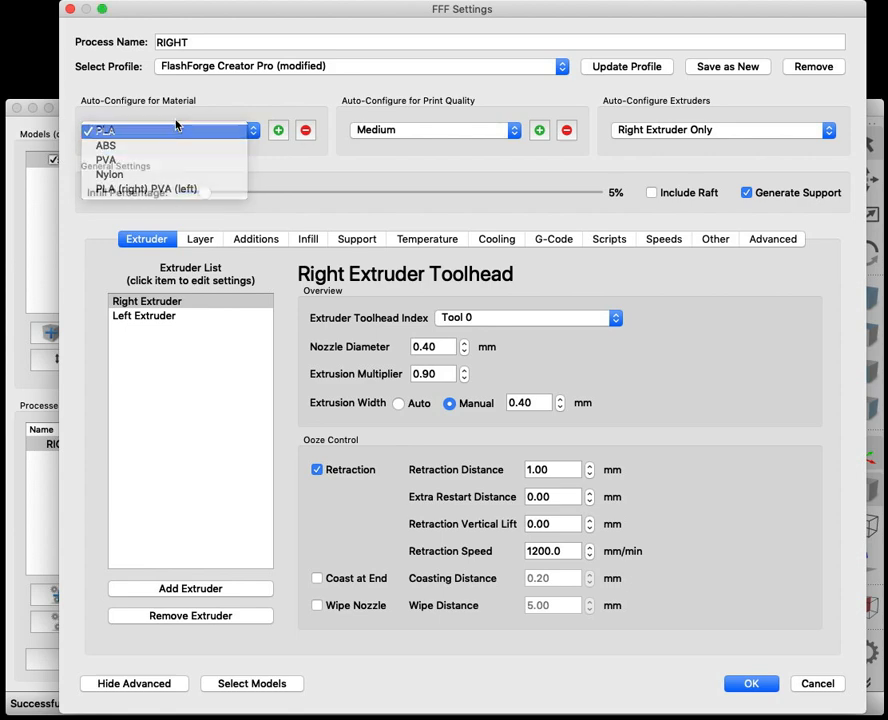
left_click(431, 240)
left_click(240, 316)
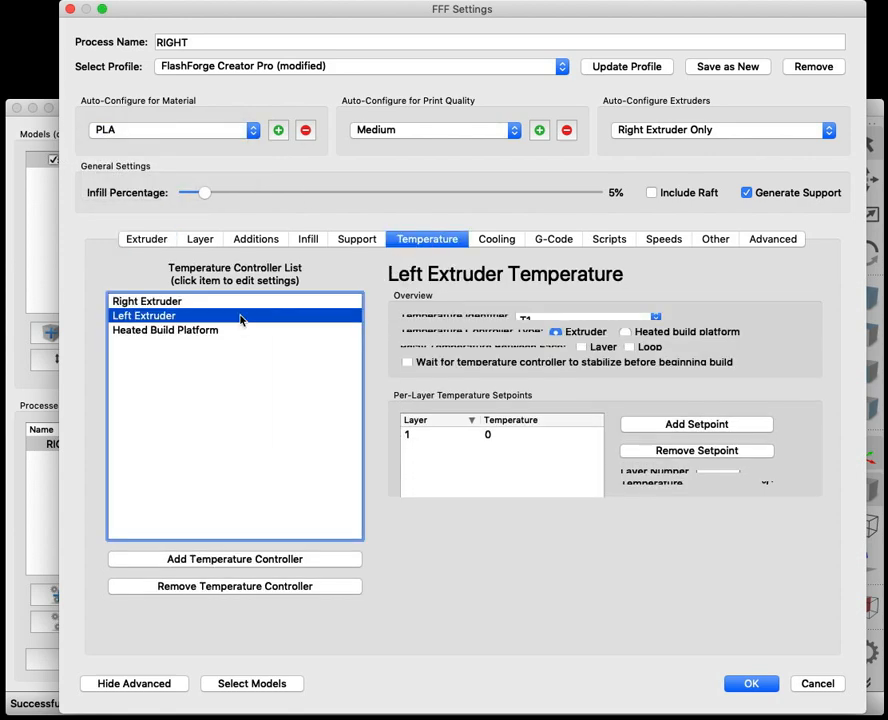
left_click(232, 330)
left_click(228, 316)
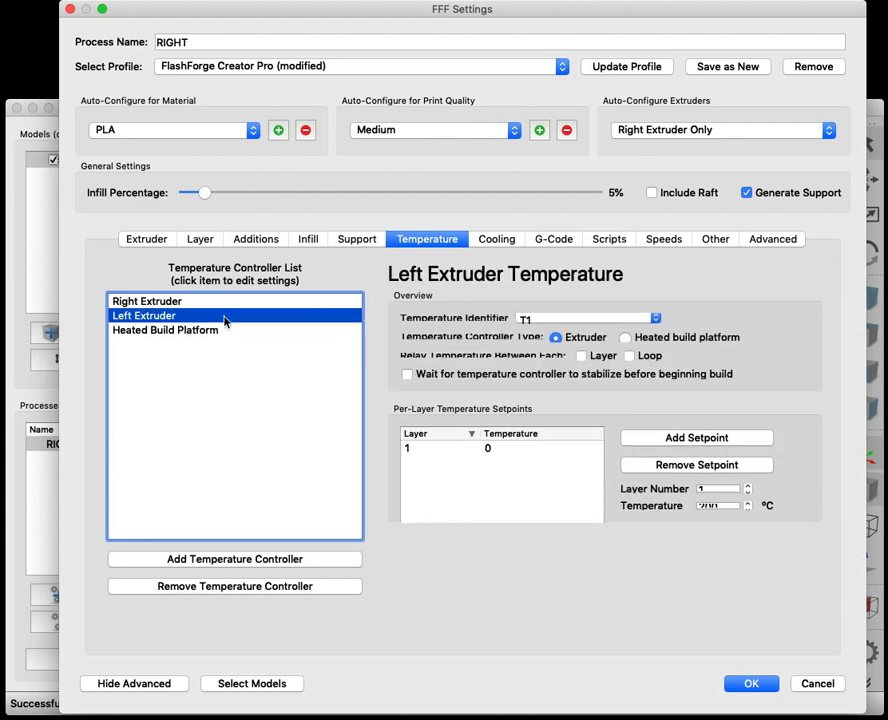
left_click(225, 302)
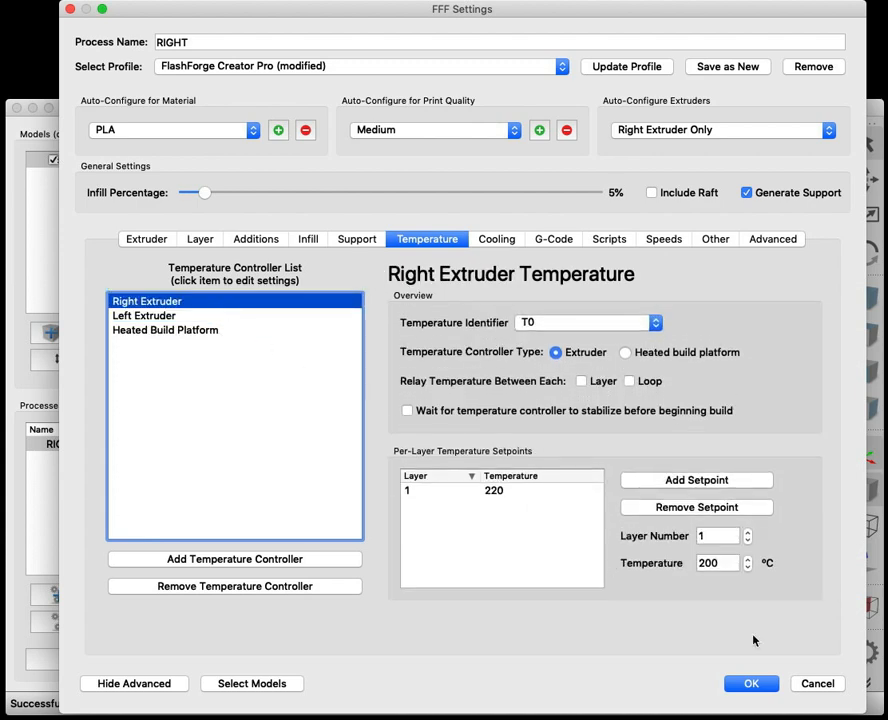
left_click(817, 683)
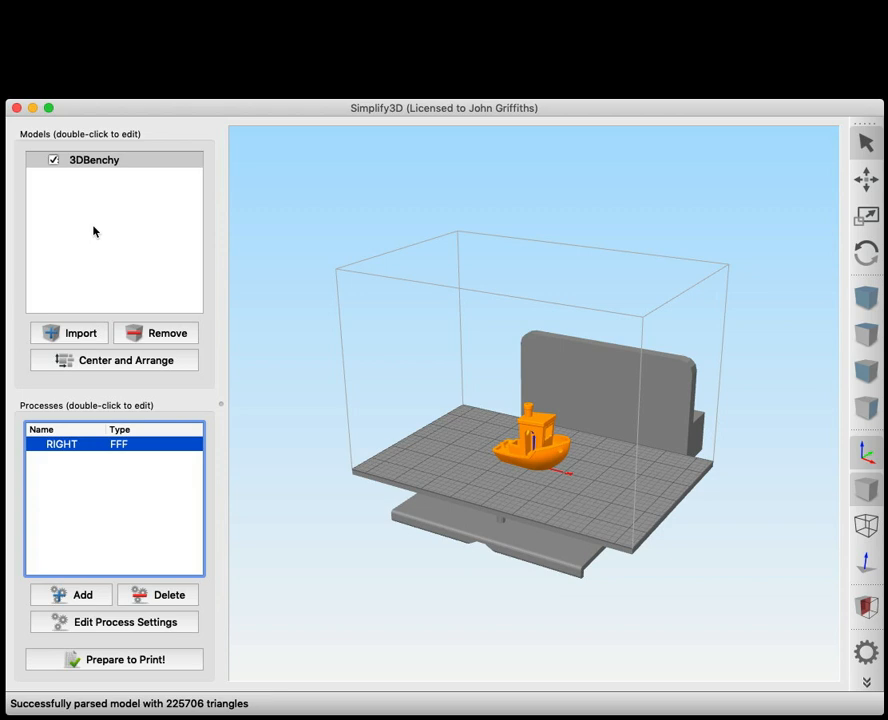
mouse_move(242, 103)
left_mouse_down()
mouse_move(233, 103)
mouse_move(242, 102)
left_mouse_up()
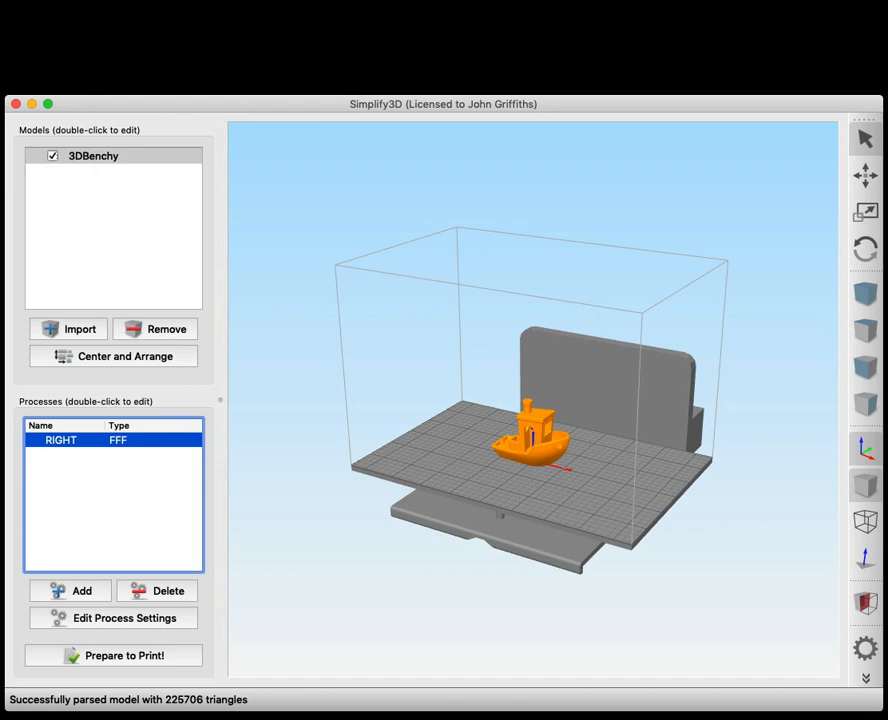
left_click(85, 0)
left_click(245, 47)
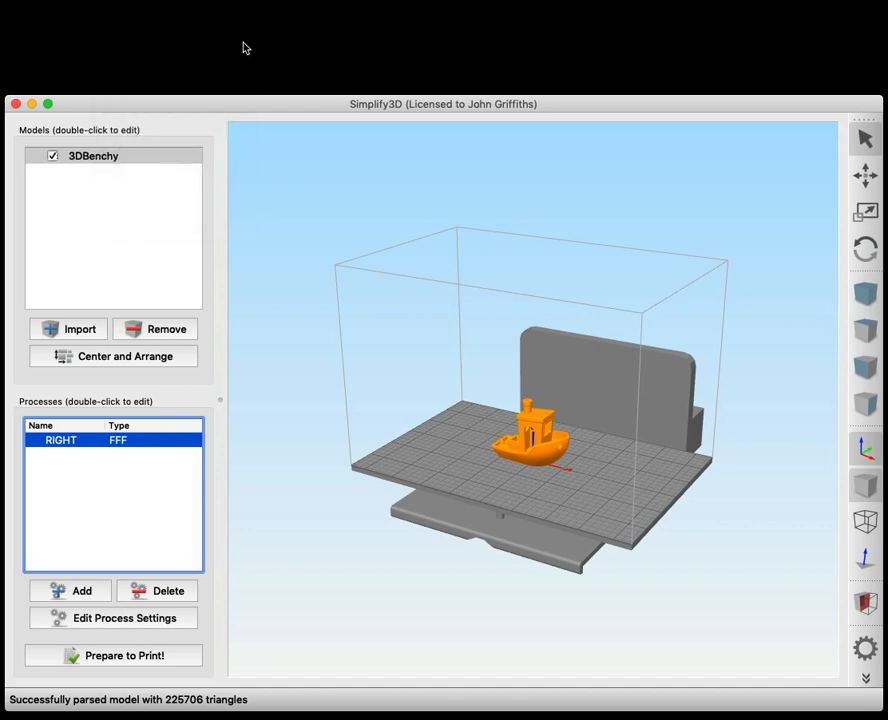